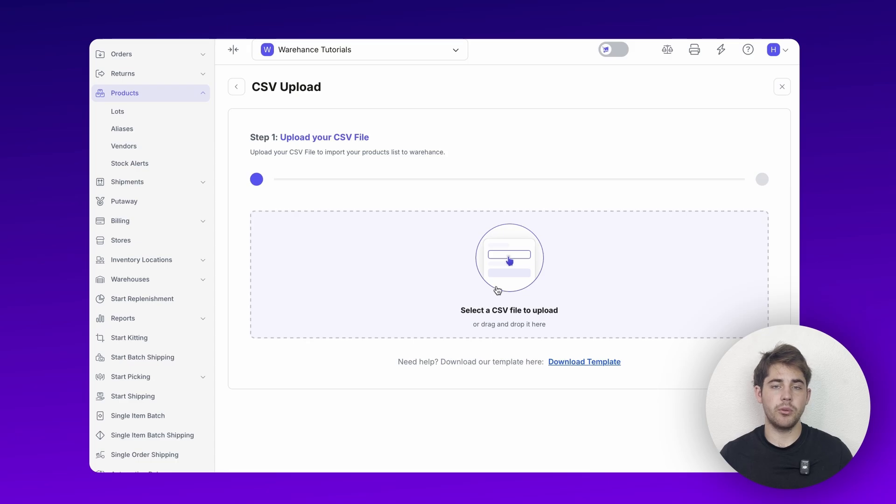
- Upload sample-products-filled.csv and bring up the Step 2 mapping form showing 5 rows
left_click(498, 290)
left_click(626, 351)
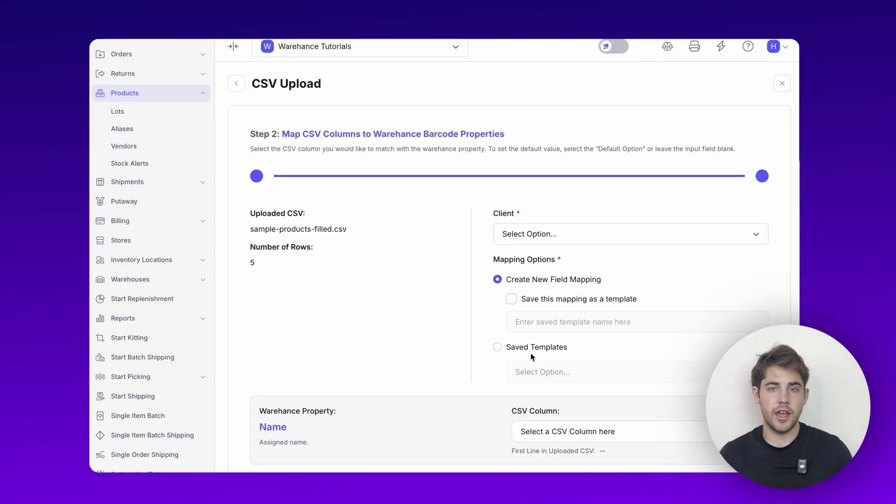
scroll(530, 353, "down", 1)
scroll(462, 205, "down", 1)
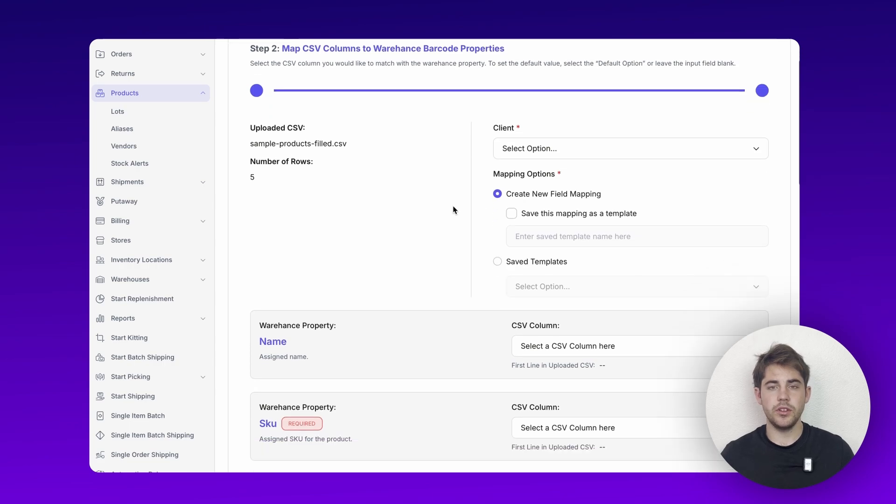
- Assign the sports-card client to this import
left_click(539, 150)
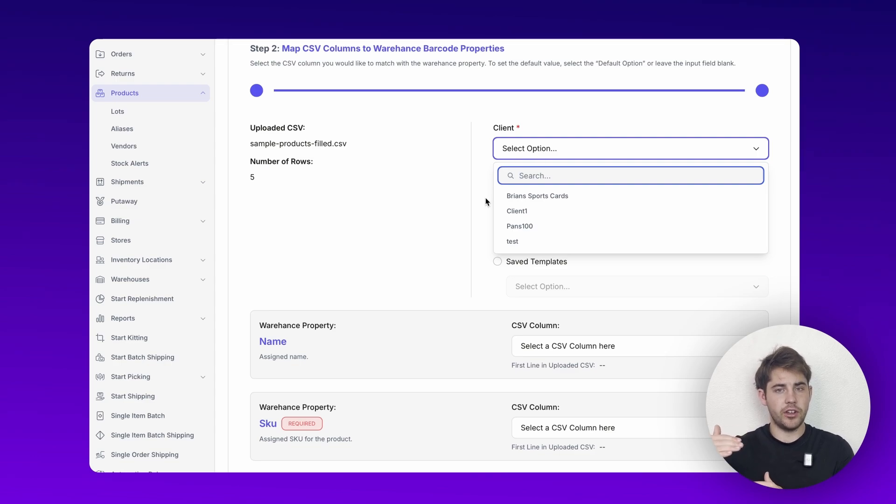
left_click(534, 197)
scroll(425, 274, "down", 1)
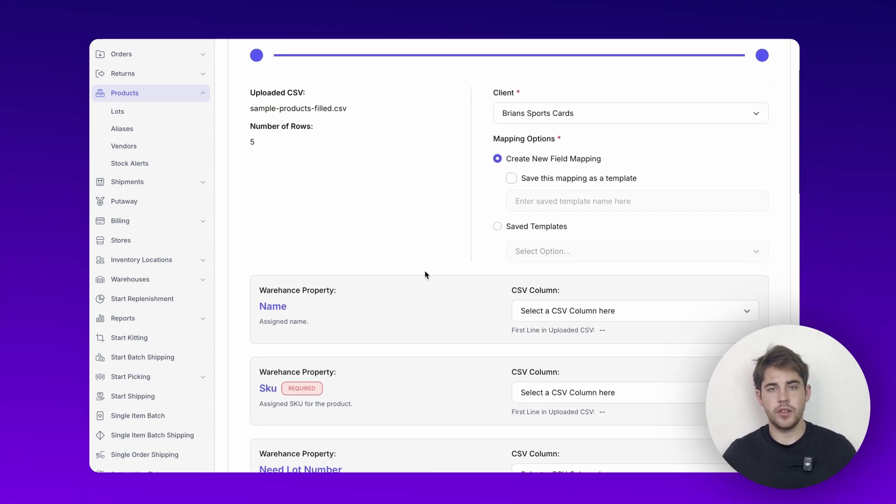
scroll(425, 275, "down", 1)
scroll(424, 275, "down", 1)
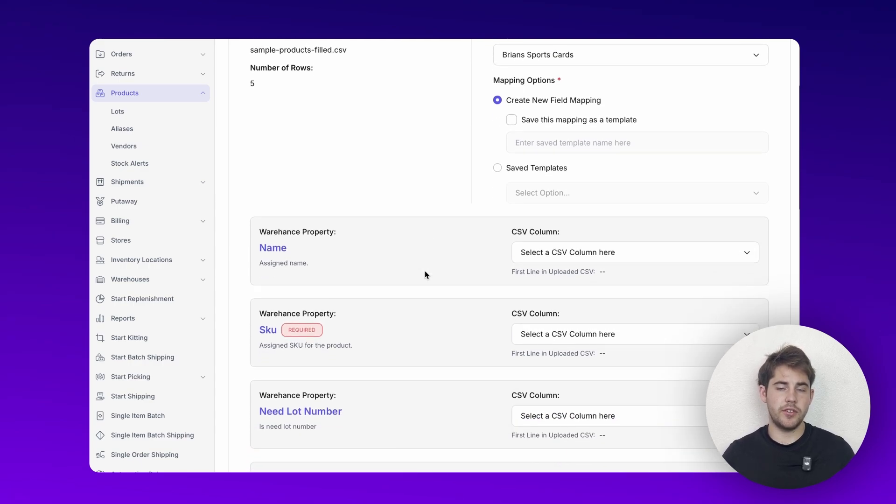
- Tick Save this mapping as a template and enter the name 'new mapping'
left_click(512, 120)
left_click(518, 144)
type("new mapping")
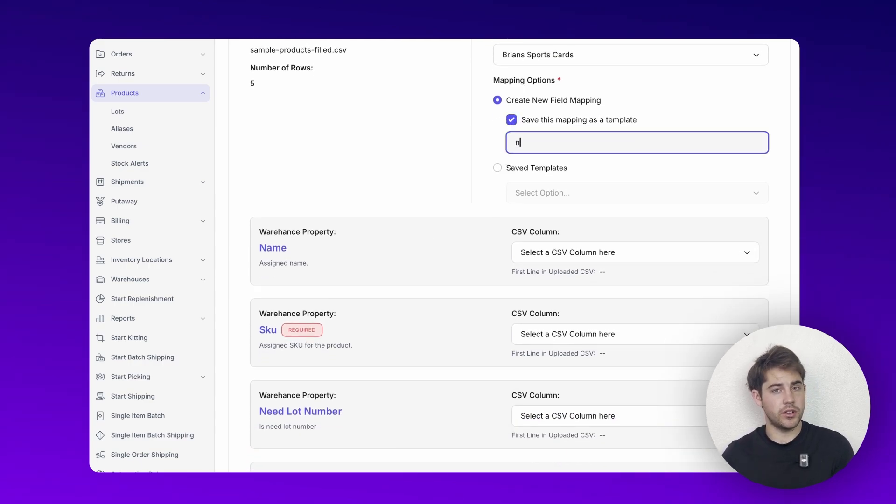
- Confirm the Saved Templates list is empty and revert to Create New Field Mapping
left_click(498, 168)
left_click(525, 193)
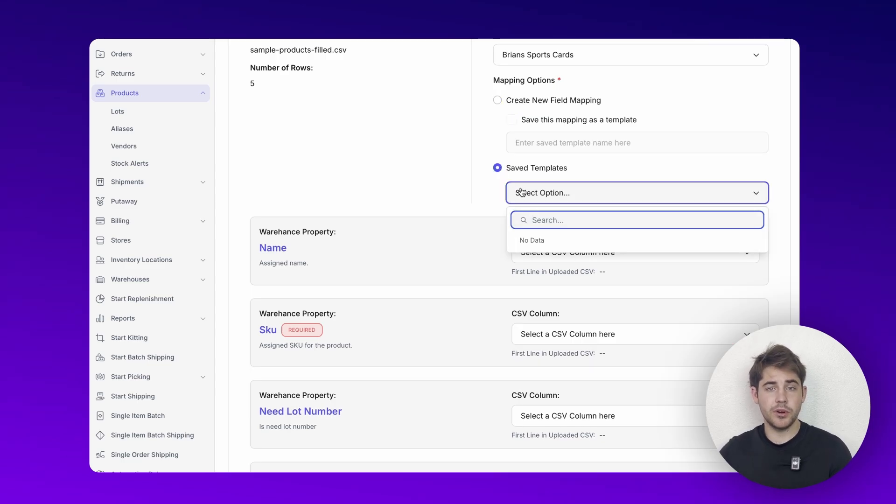
left_click(497, 173)
scroll(496, 173, "down", 20)
scroll(495, 167, "up", 20)
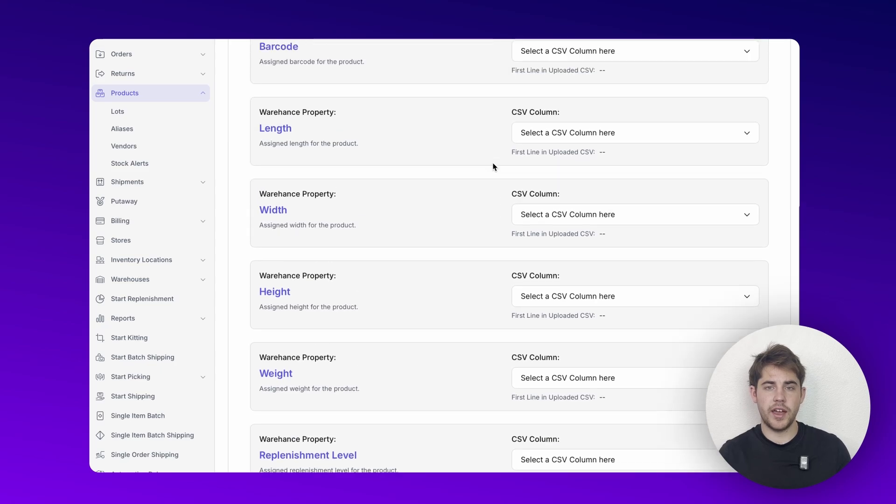
scroll(503, 286, "down", 3)
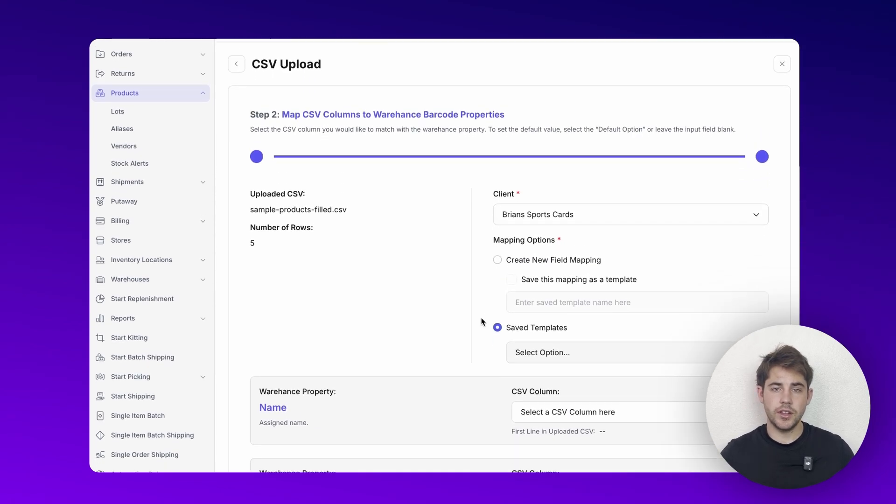
left_click(498, 163)
scroll(490, 250, "down", 3)
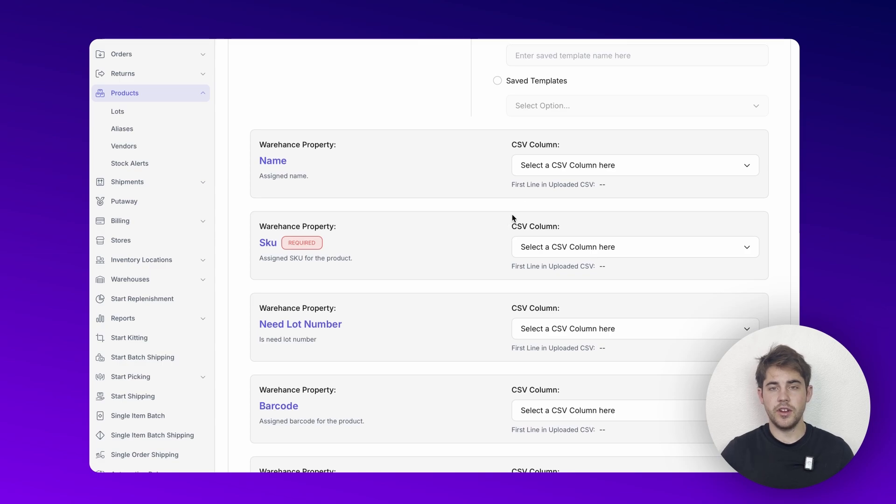
- Map Name to the name column and Sku to the sku column
scroll(273, 241, "down", 1)
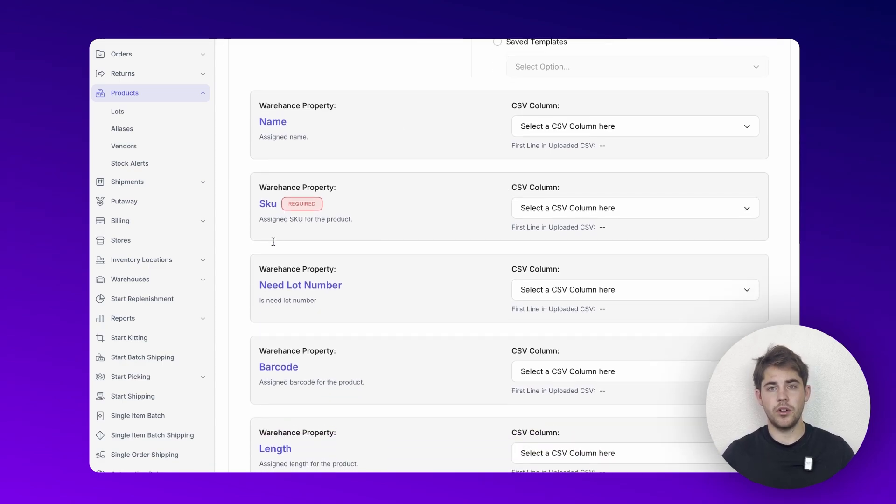
scroll(273, 242, "down", 1)
scroll(272, 241, "up", 2)
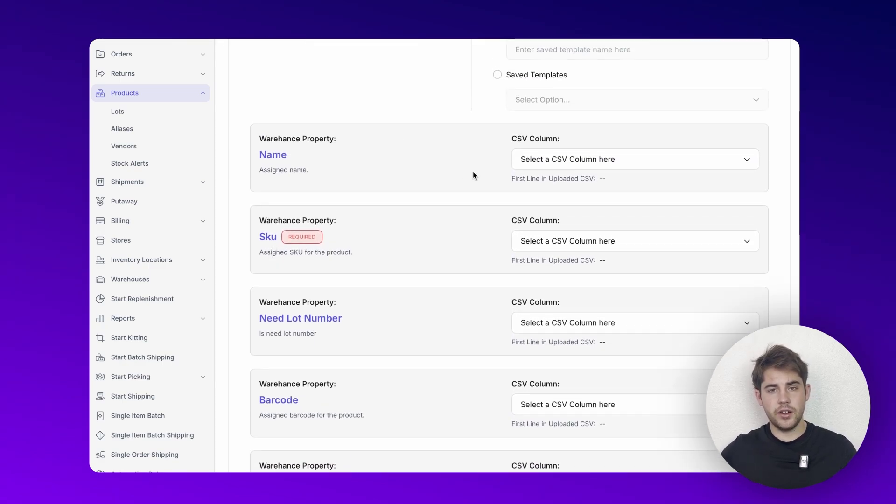
left_click(522, 159)
scroll(539, 244, "down", 3)
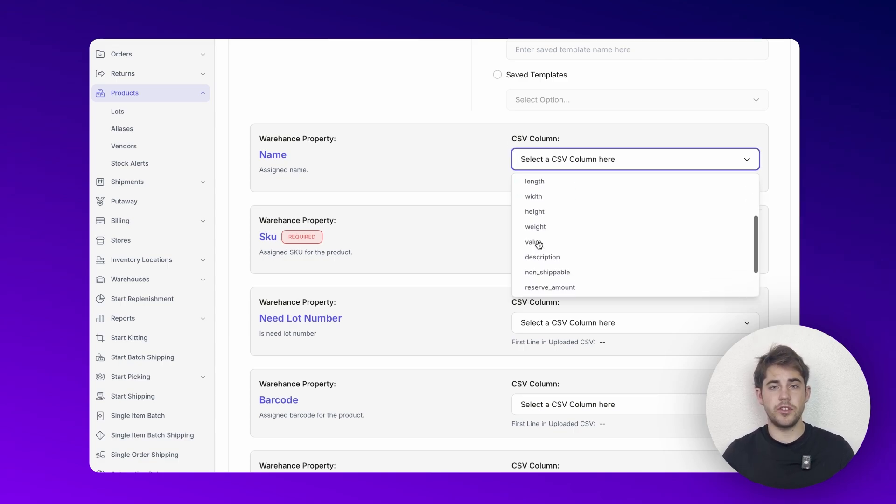
scroll(539, 244, "up", 1)
scroll(539, 244, "up", 1)
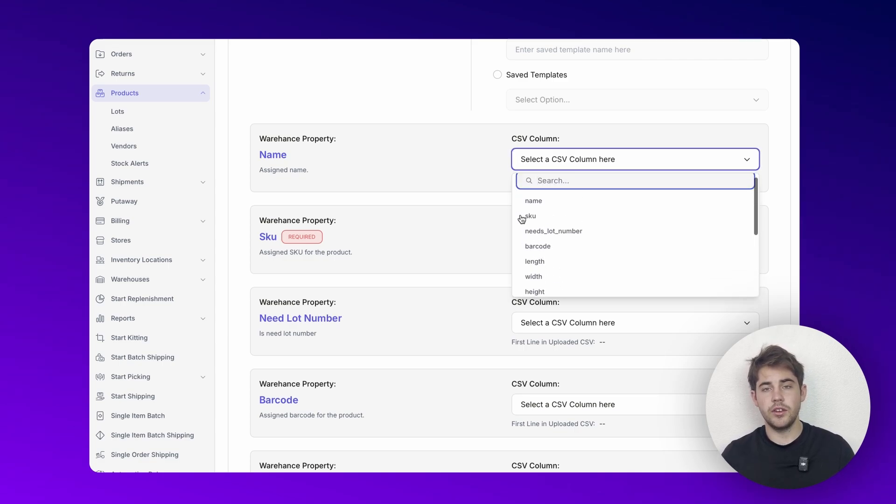
left_click(530, 206)
left_click(531, 242)
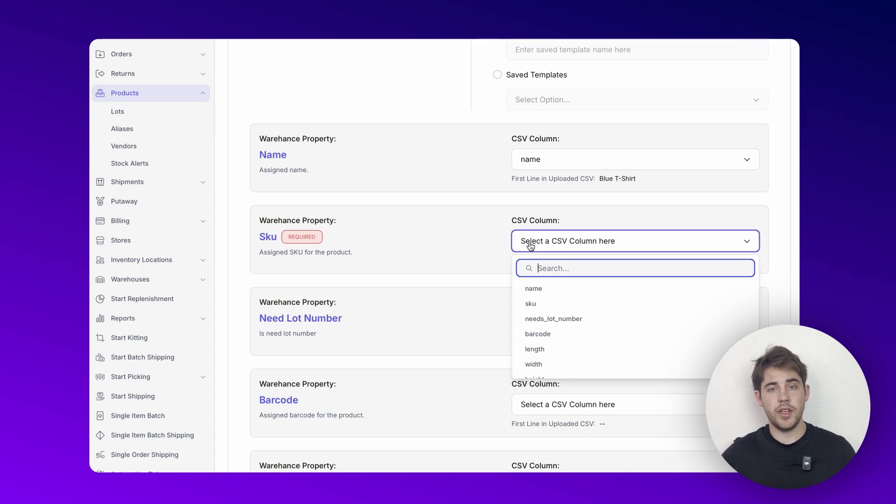
left_click(536, 305)
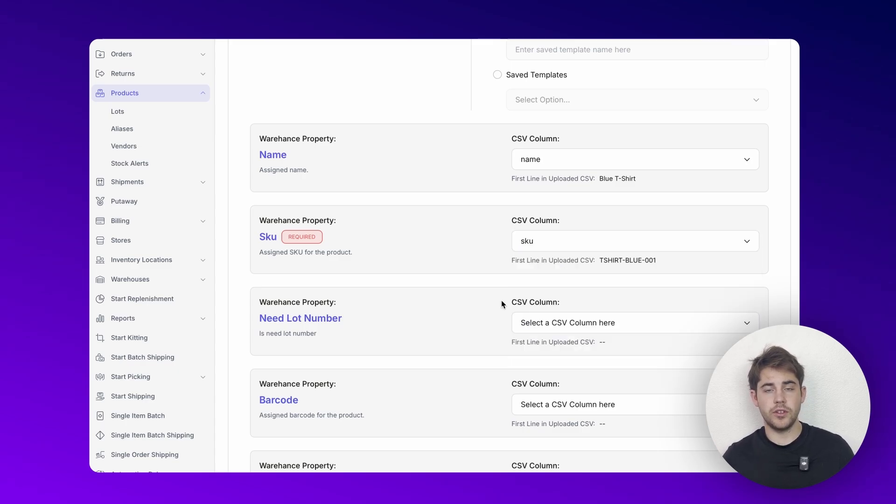
- Map Need Lot Number, Barcode and Length to needs_lot_number, barcode and length
scroll(535, 306, "down", 1)
left_click(535, 298)
left_click(537, 375)
scroll(500, 350, "down", 3)
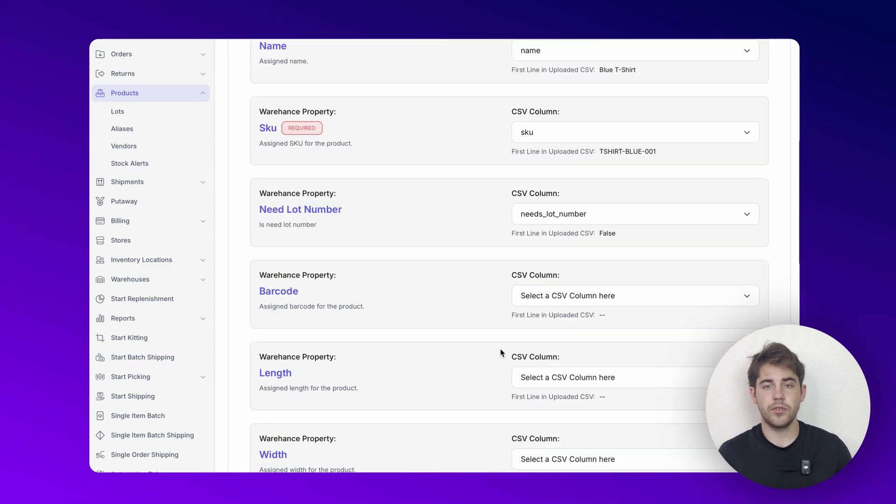
left_click(530, 224)
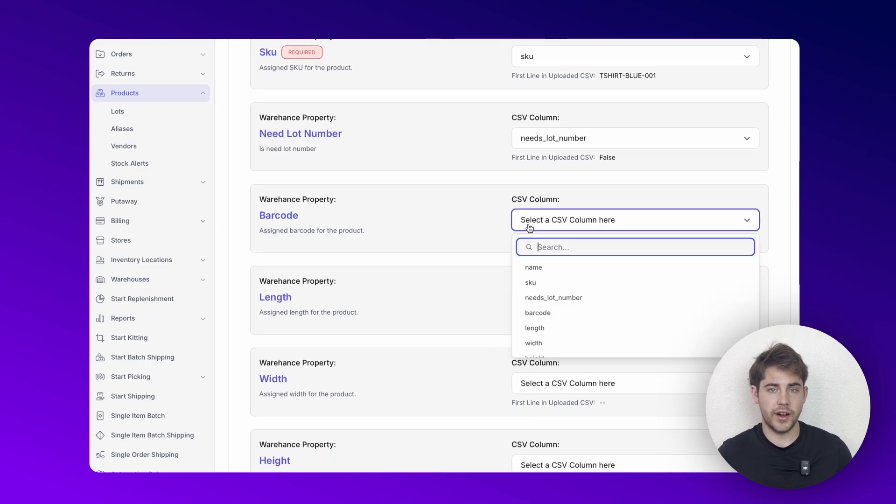
left_click(534, 312)
scroll(534, 314, "down", 1)
scroll(534, 314, "down", 3)
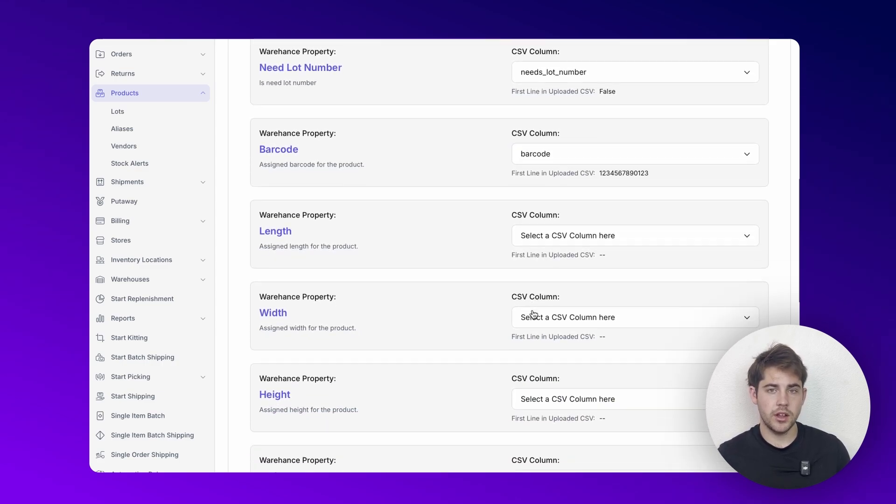
scroll(533, 312, "up", 1)
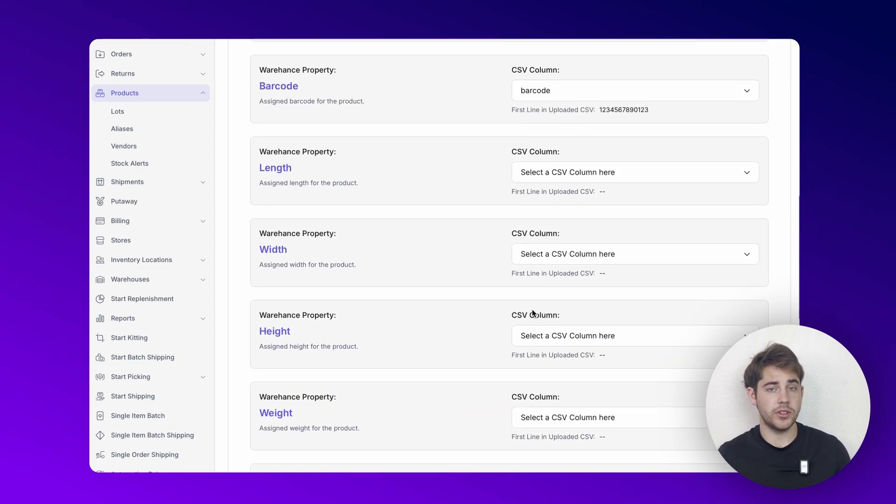
left_click(543, 191)
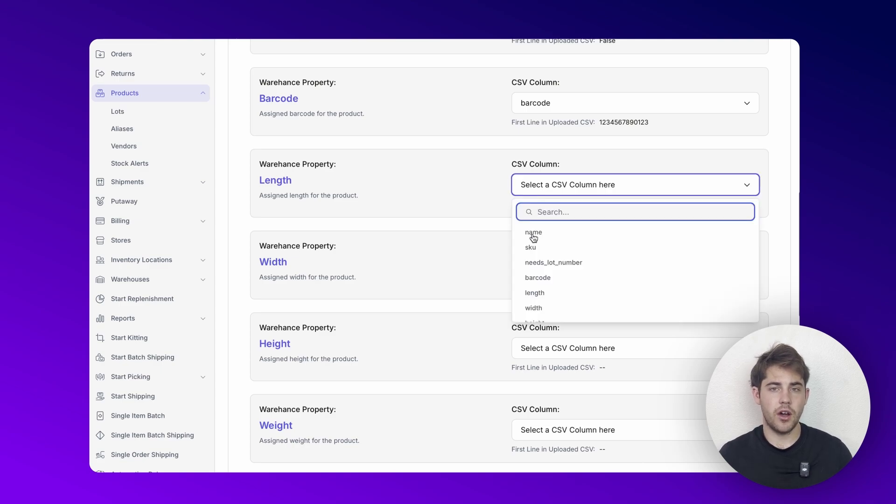
scroll(537, 276, "down", 2)
left_click(532, 253)
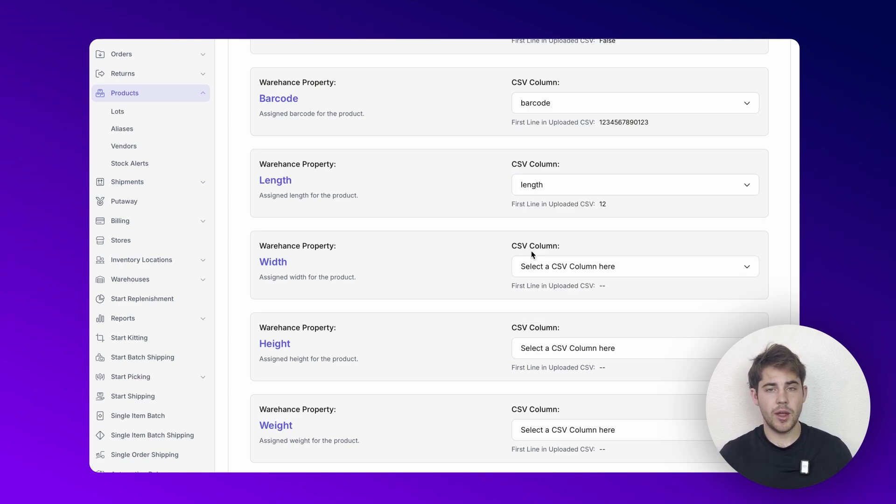
scroll(530, 310, "down", 2)
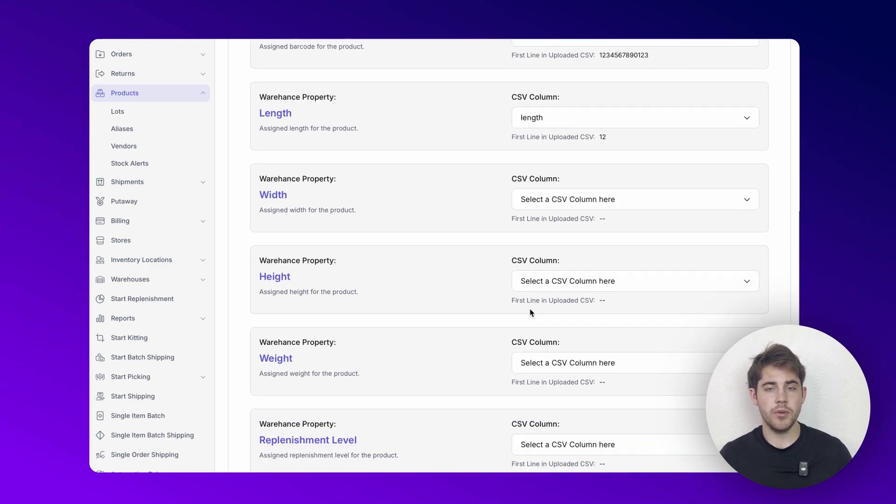
scroll(534, 336, "down", 2)
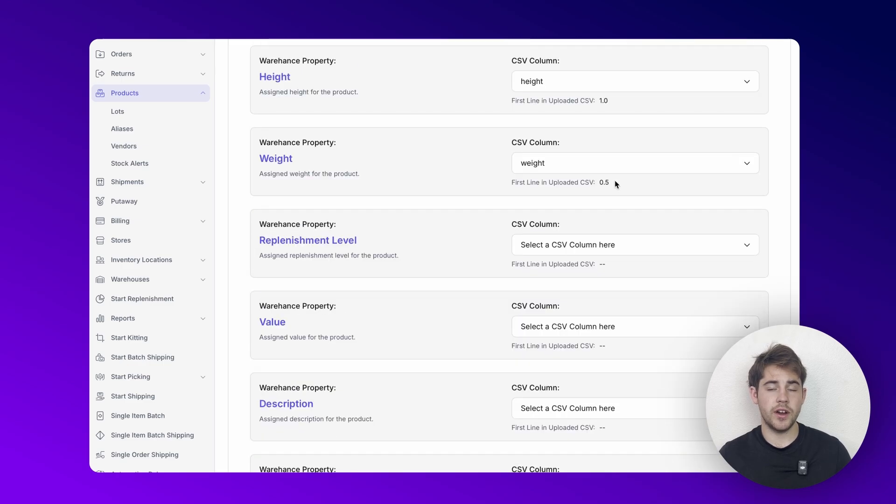
- Switch Replenishment Level from a CSV column to a Custom Value and enter 0
left_click_drag(615, 181, 522, 182)
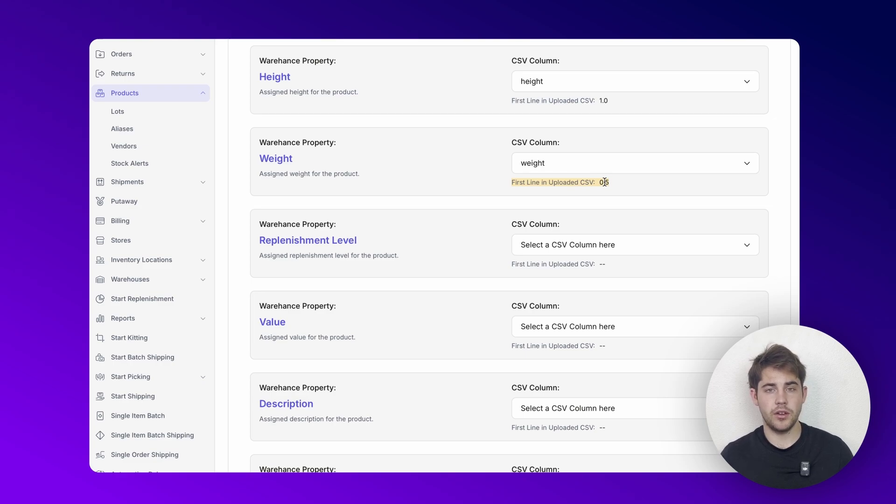
left_click(536, 244)
scroll(541, 327, "down", 5)
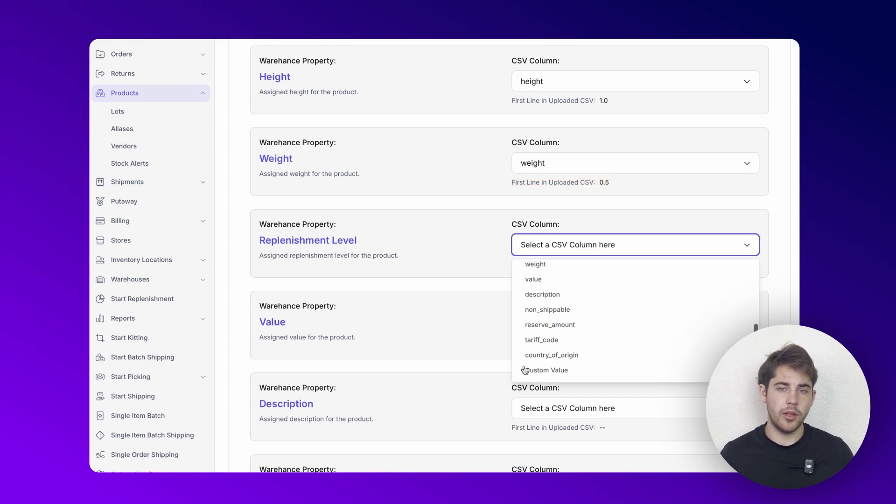
left_click(547, 371)
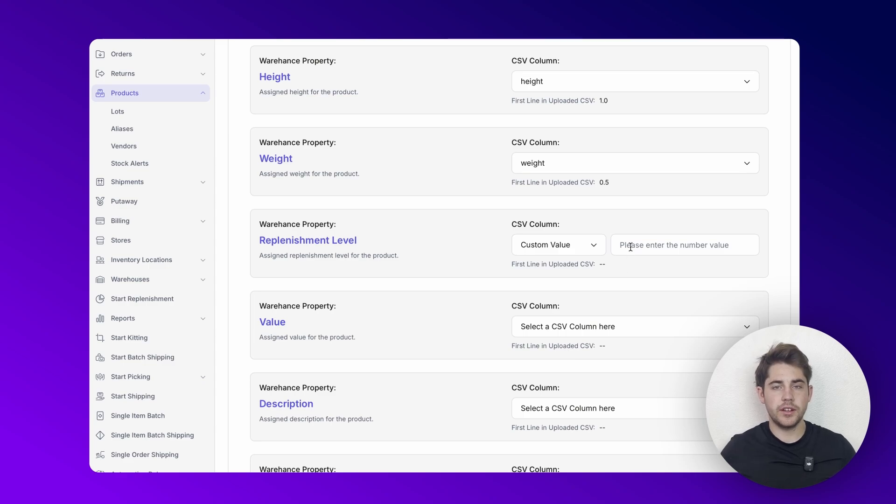
left_click_drag(514, 263, 595, 263)
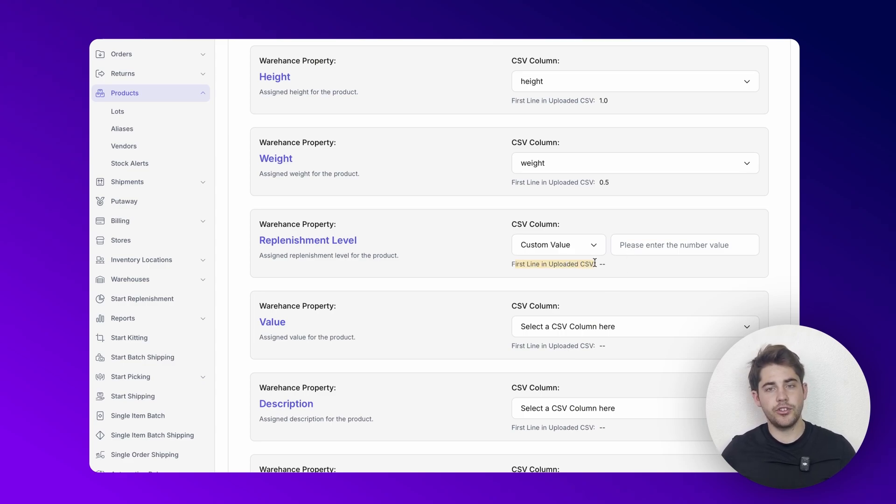
left_click(632, 245)
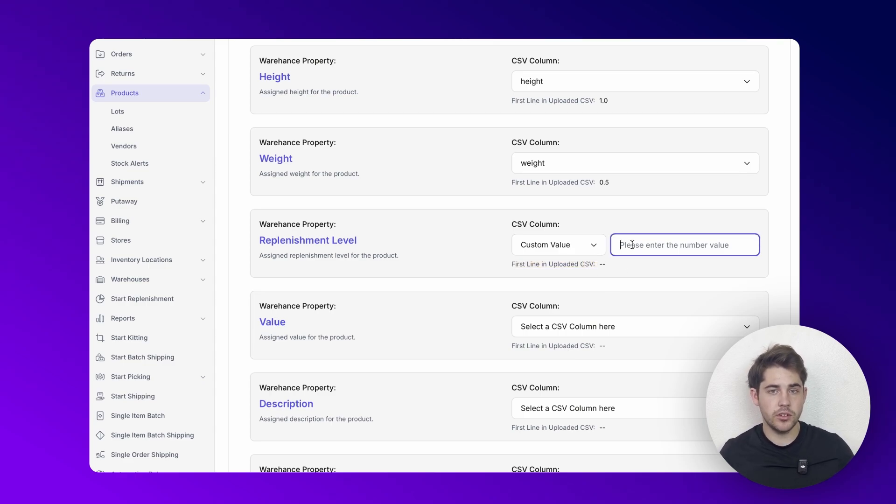
type("0")
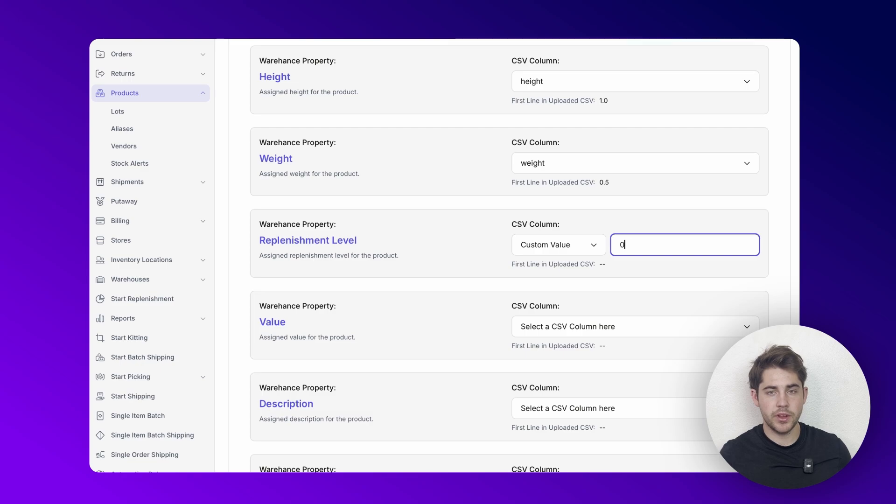
left_click(517, 286)
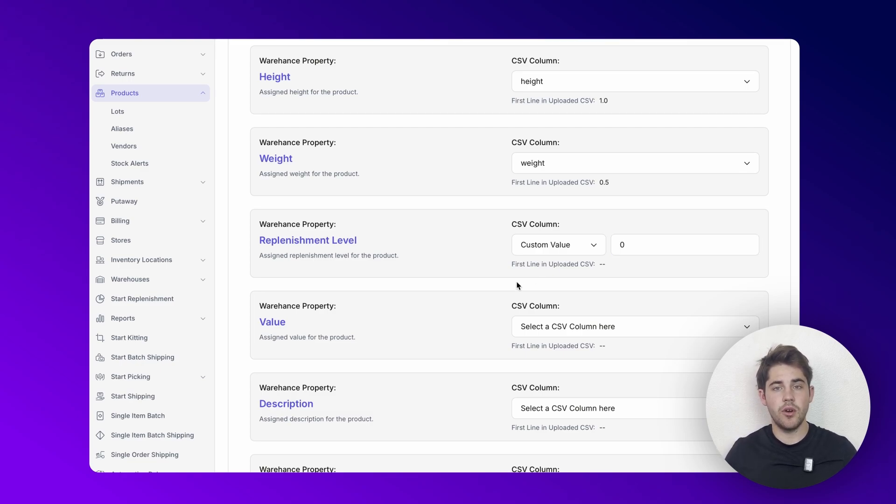
- Map Value to the value column, whose first line shows 19.99
scroll(517, 286, "down", 2)
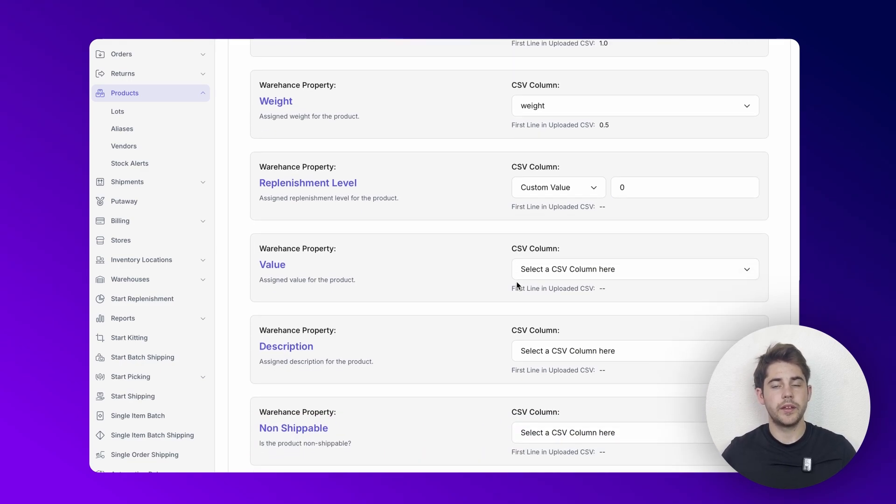
scroll(517, 285, "down", 1)
scroll(516, 285, "down", 2)
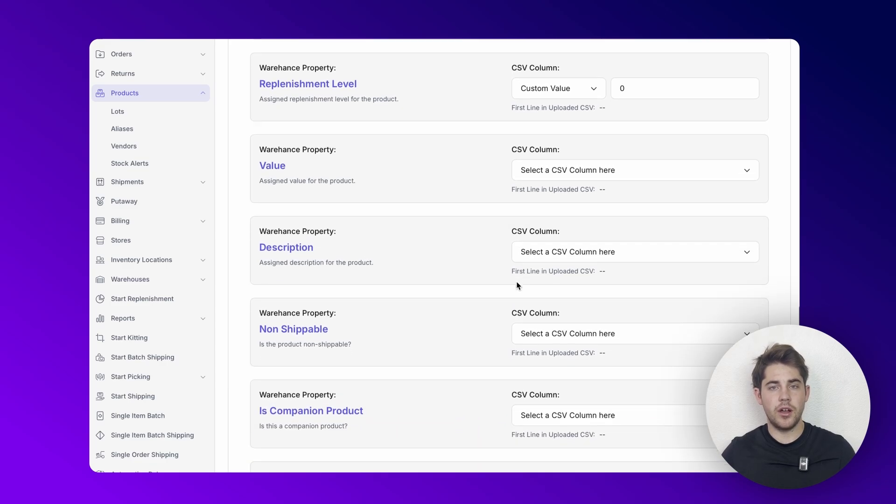
scroll(516, 285, "down", 4)
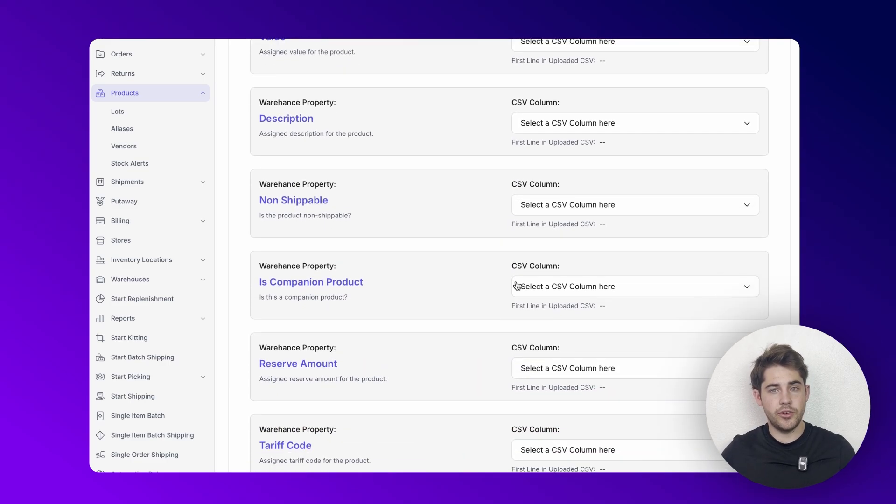
scroll(516, 285, "down", 4)
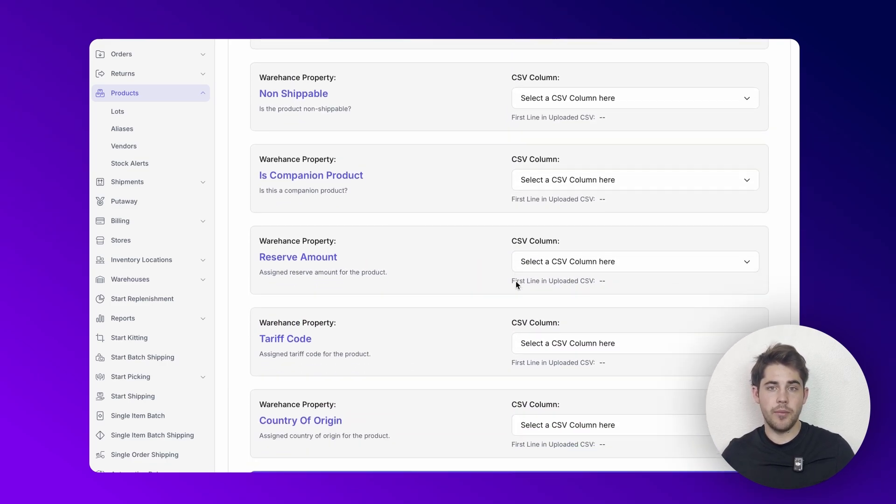
scroll(516, 281, "down", 1)
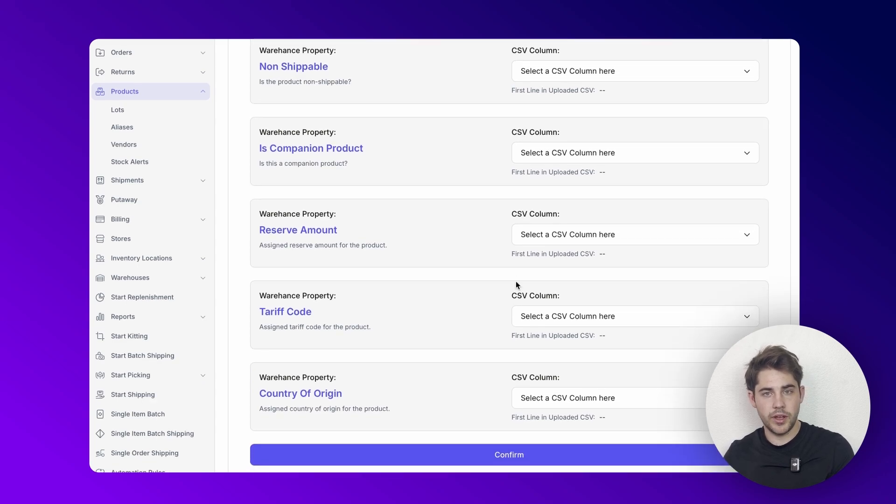
scroll(517, 282, "up", 3)
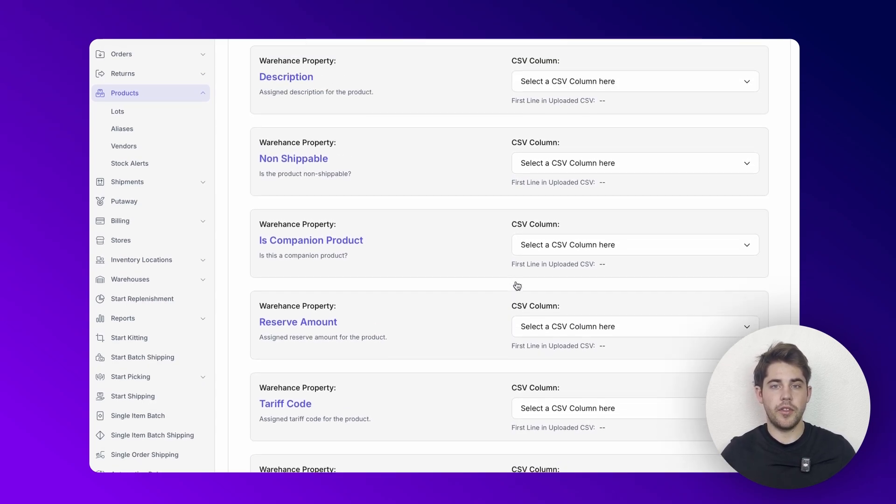
scroll(516, 285, "up", 2)
scroll(552, 126, "up", 2)
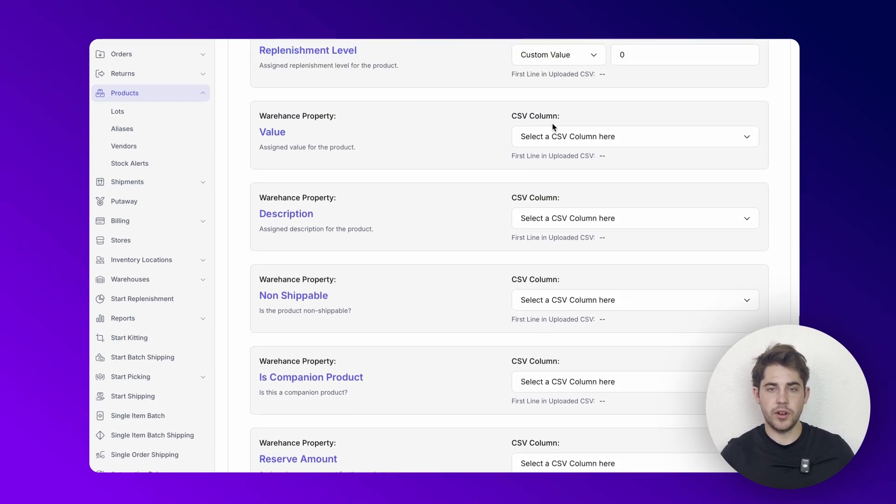
left_click(545, 140)
scroll(544, 215, "down", 3)
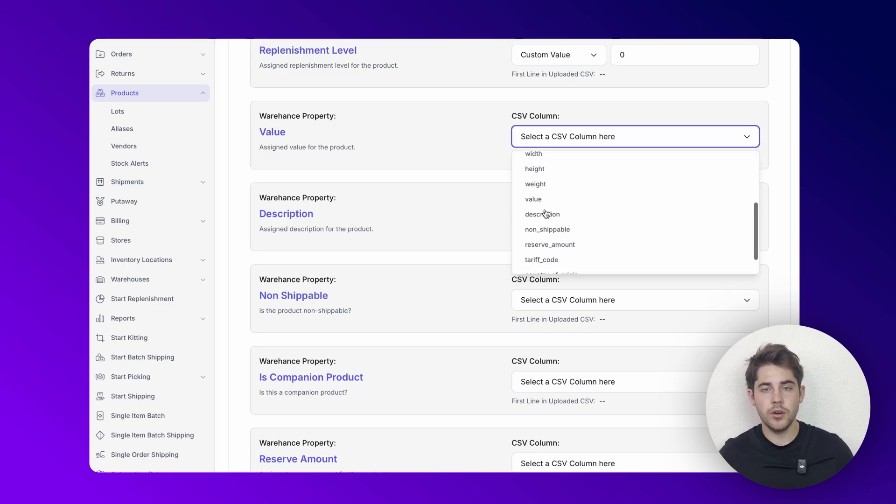
left_click(534, 198)
- Map Description to the description column and start choosing Non Shippable's column
left_click(533, 224)
scroll(537, 301, "down", 3)
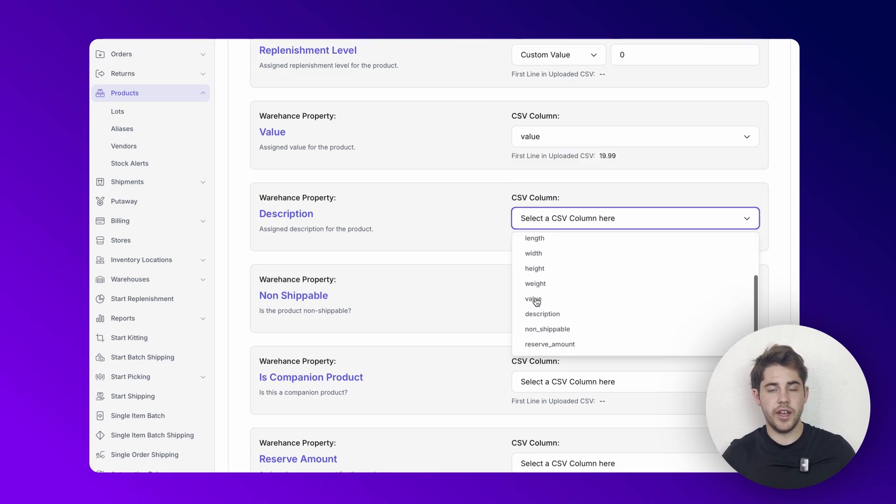
left_click(539, 304)
left_click(528, 307)
scroll(534, 363, "down", 1)
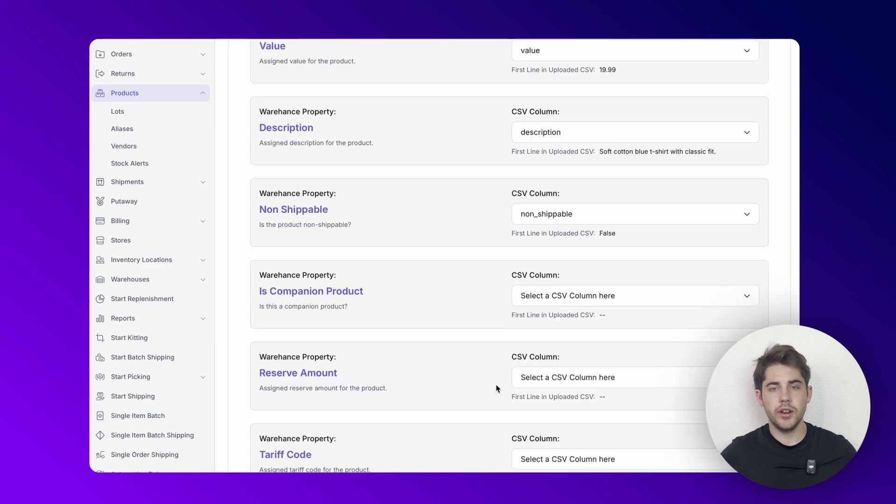
scroll(496, 387, "down", 3)
scroll(496, 388, "up", 20)
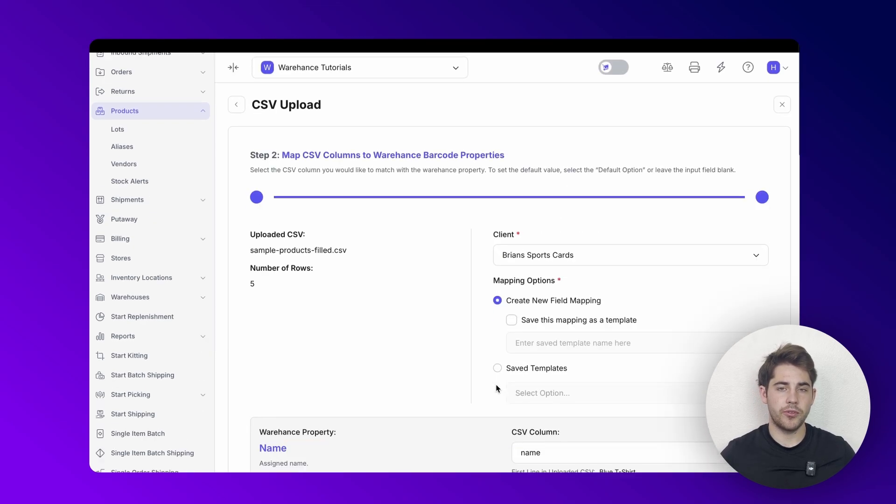
- Check the saved templates, then return to Create New Field Mapping
left_click(497, 350)
left_click(521, 376)
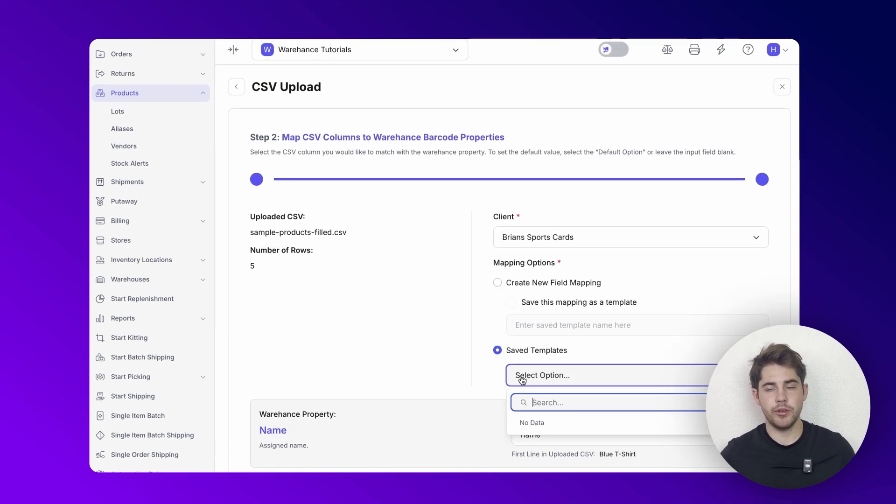
scroll(509, 375, "down", 1)
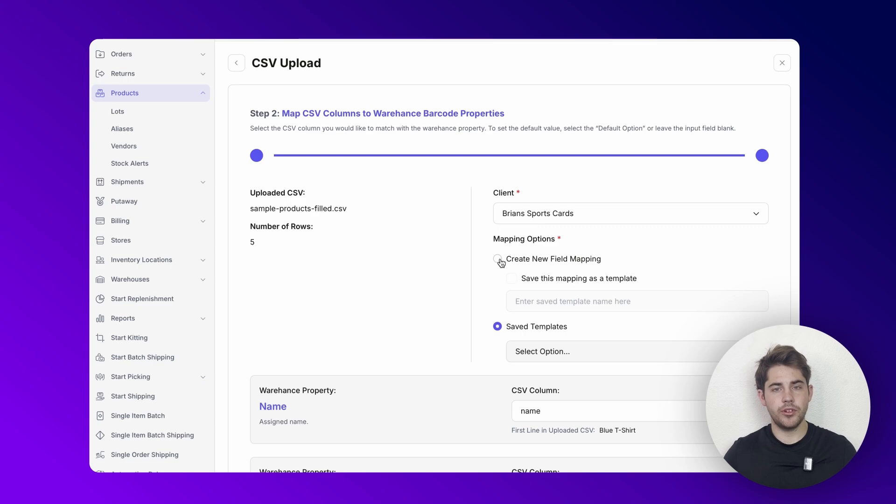
left_click(499, 260)
- Tick Save this mapping as a template and name it 'New template'
left_click(512, 280)
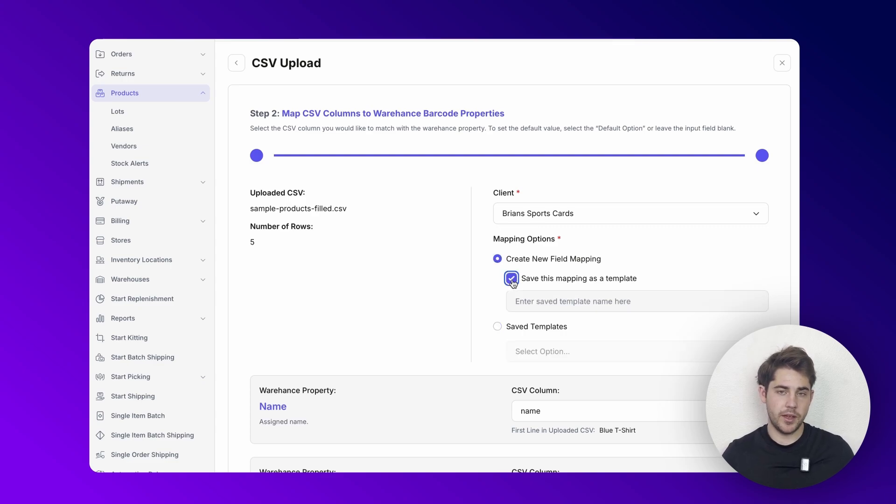
left_click(536, 307)
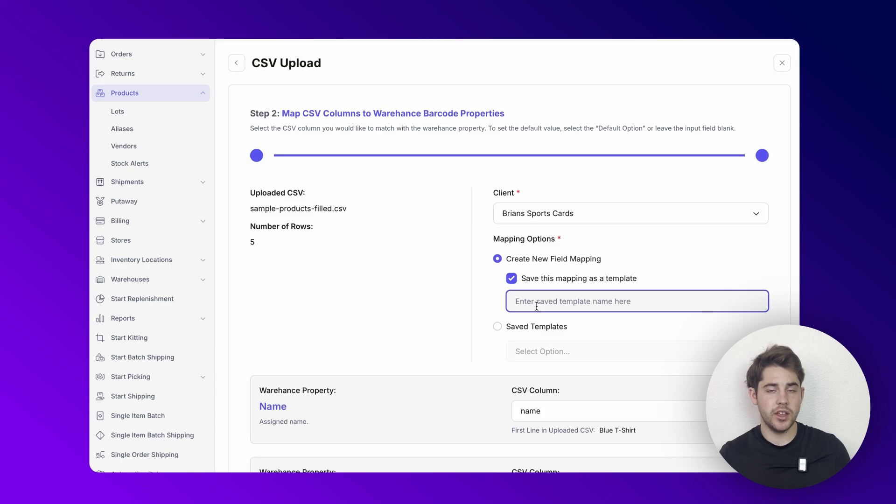
type("New template")
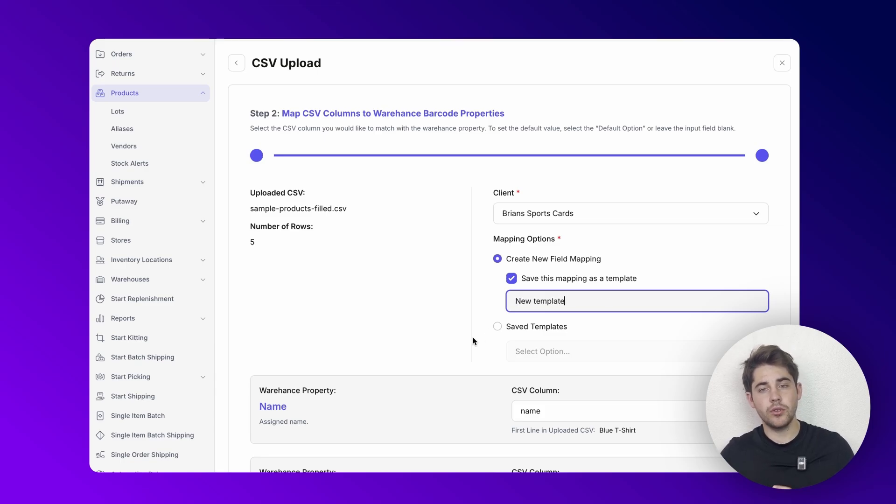
scroll(474, 341, "down", 15)
- Submit the product import, then load the saved 'New template' mapping on the new upload
left_click(474, 457)
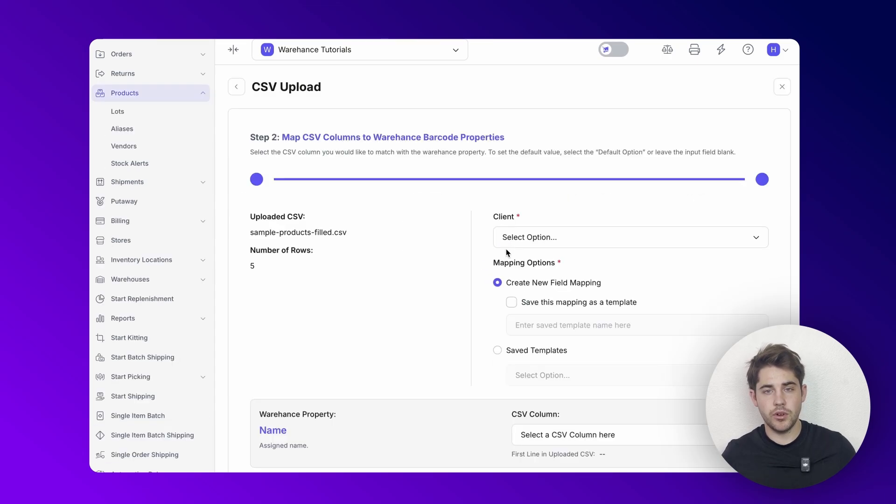
left_click(497, 350)
left_click(536, 376)
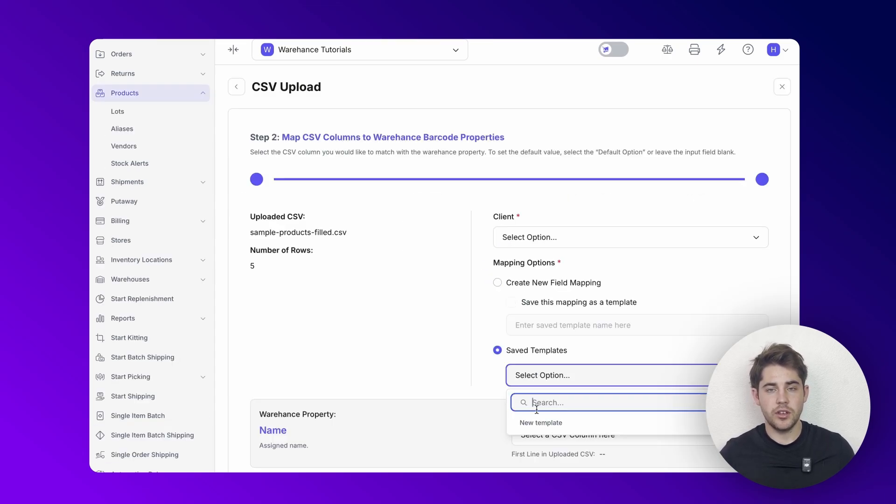
left_click(537, 425)
- Highlight the Saved Templates option label, then clear the highlight
left_click_drag(568, 351, 509, 353)
left_click_drag(574, 351, 502, 351)
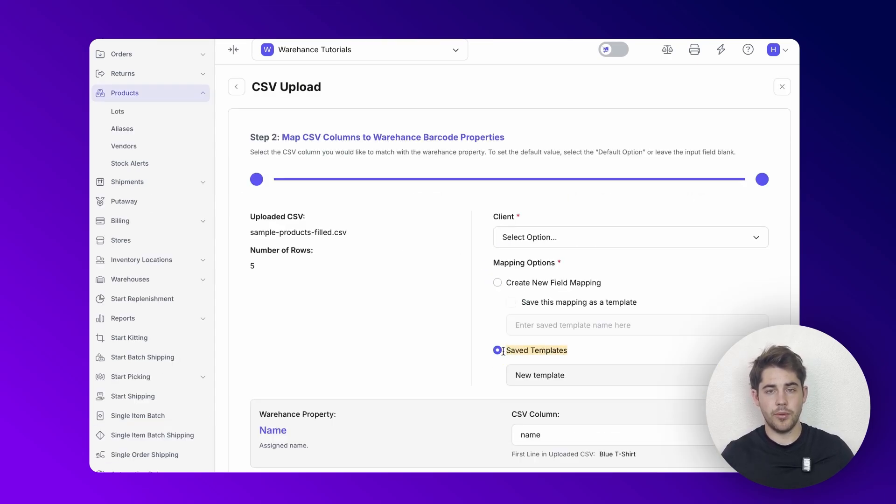
left_click(428, 319)
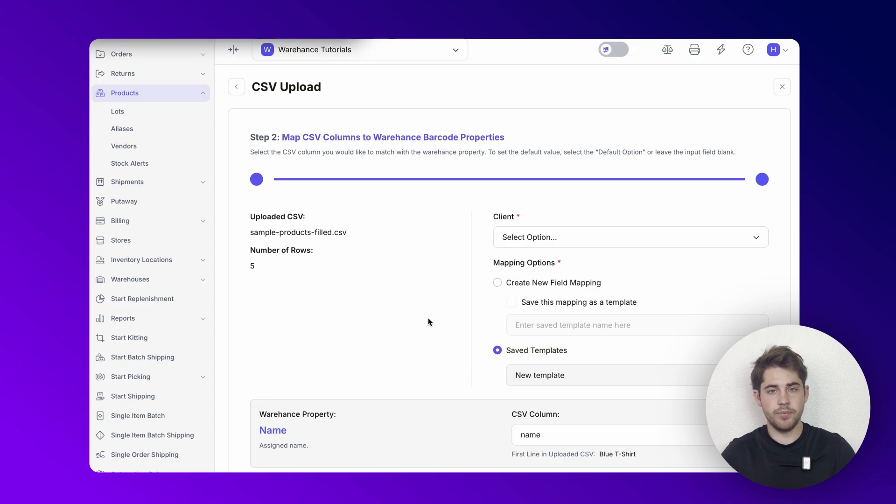